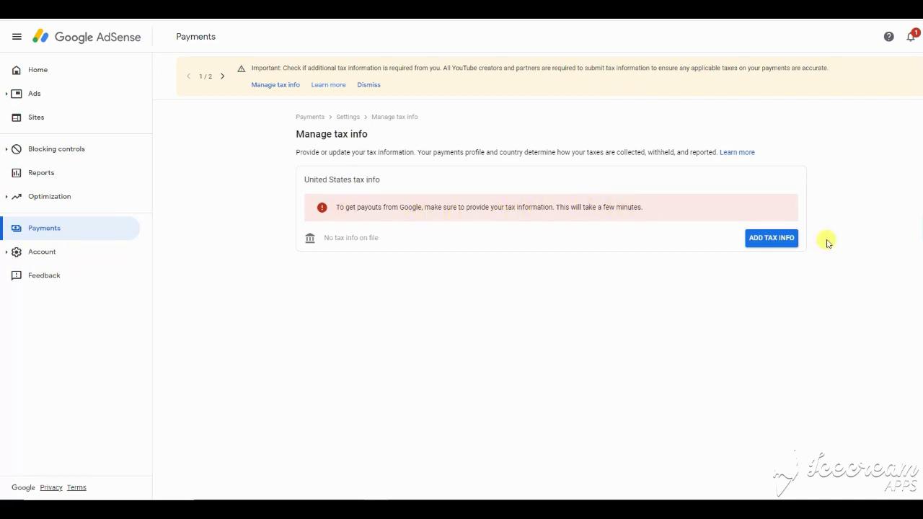
Step: Start adding United States tax info and verify the account holder's identity with the account password
left_click(763, 244)
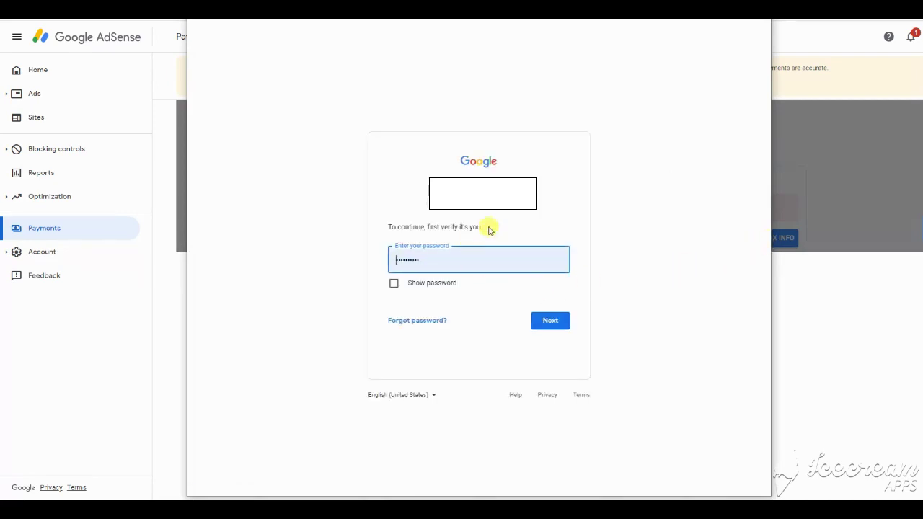
left_click(541, 324)
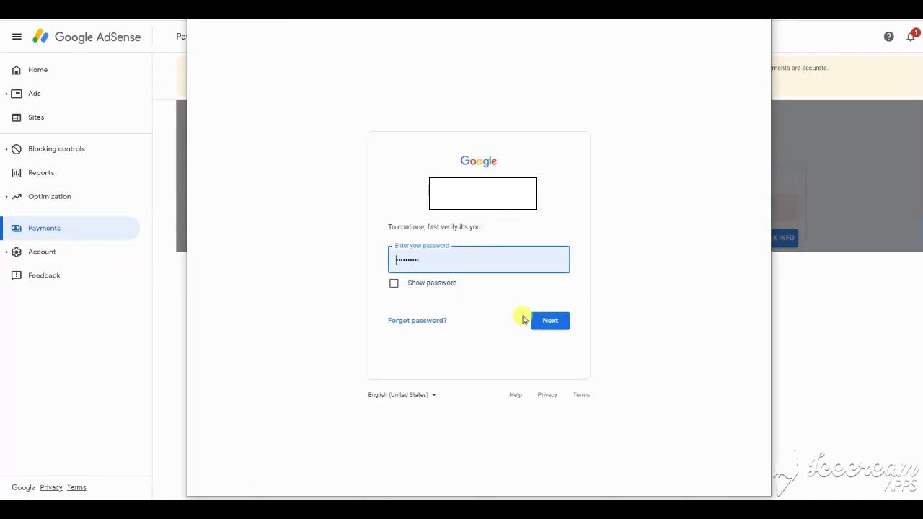
left_click(541, 326)
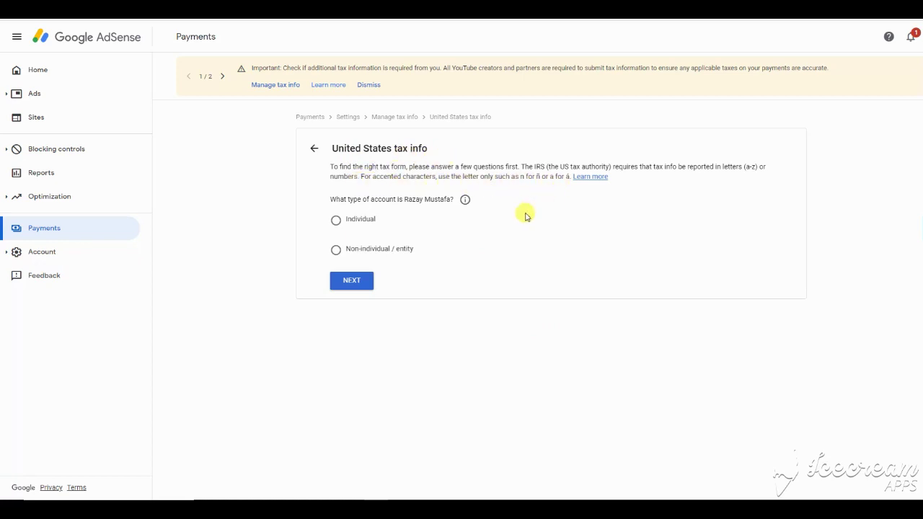
Step: Declare an Individual account that is not a US citizen or resident, and start the W-8BEN tax form
left_click(335, 220)
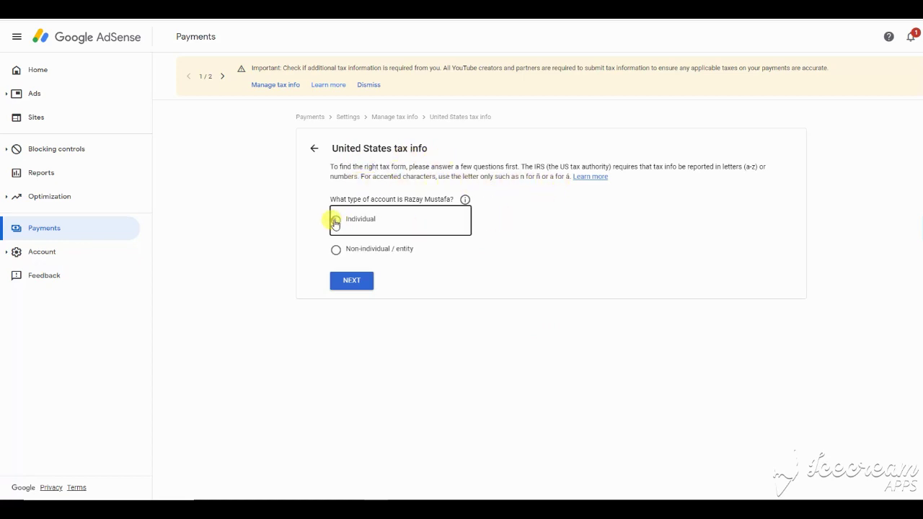
left_click(351, 281)
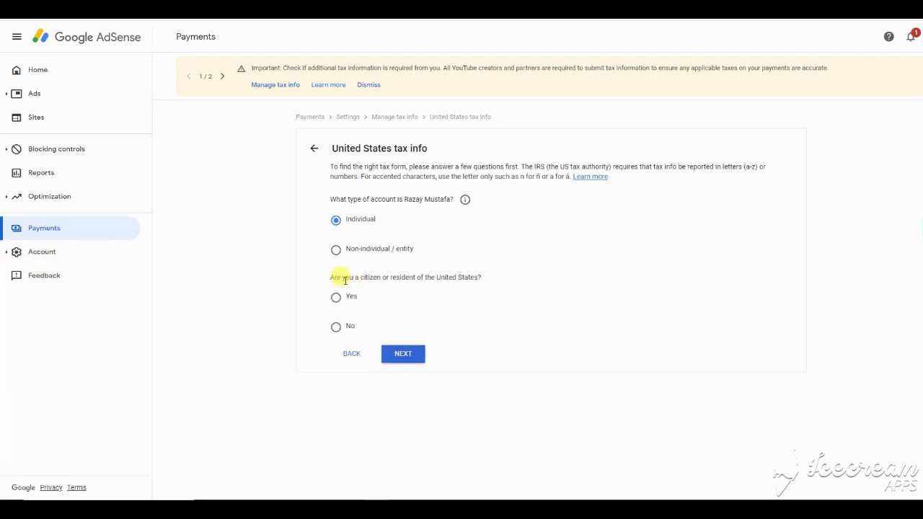
left_click(336, 329)
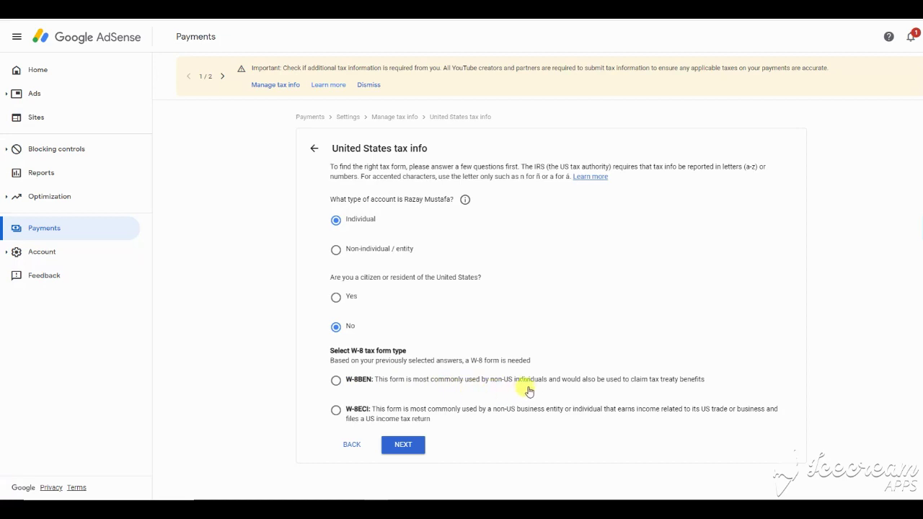
left_click(335, 382)
left_click(392, 442)
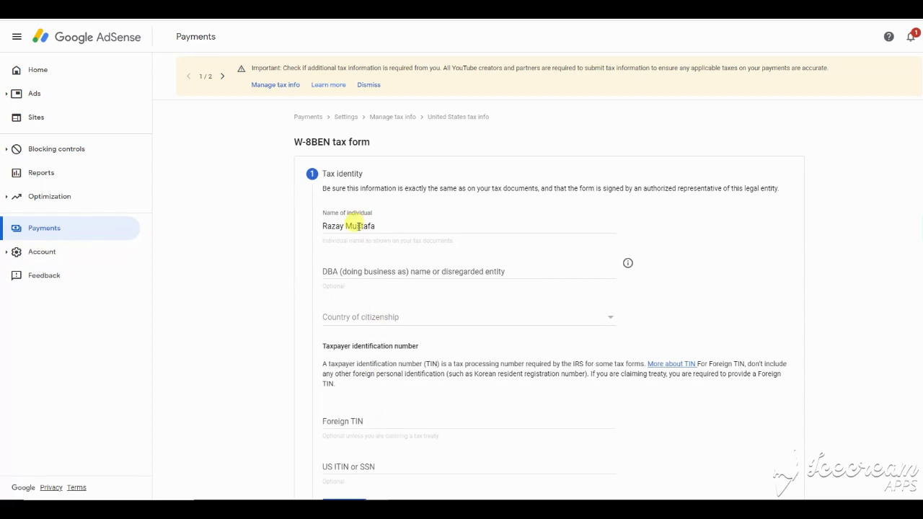
Step: Complete the tax identity section with Canada as country of citizenship and "sin" as the Foreign TIN
left_click(604, 320)
scroll(436, 346, "down", 5)
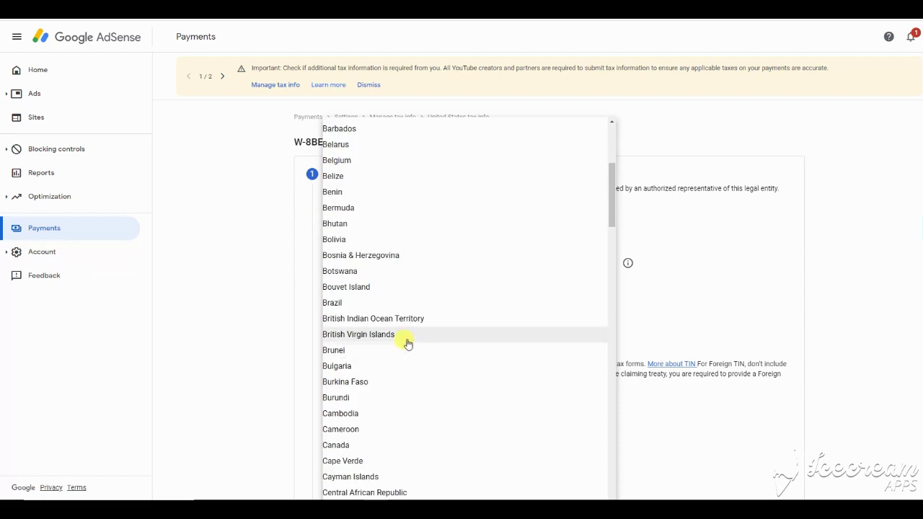
left_click(347, 347)
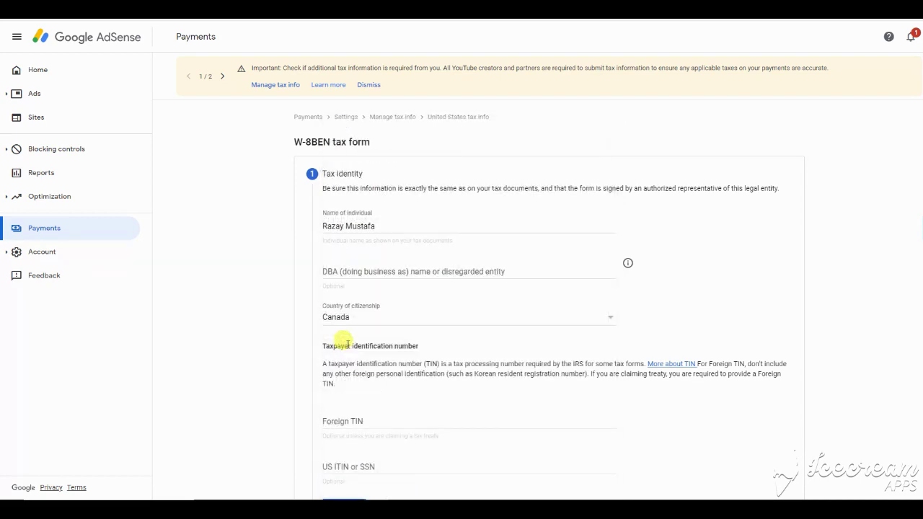
left_click(357, 420)
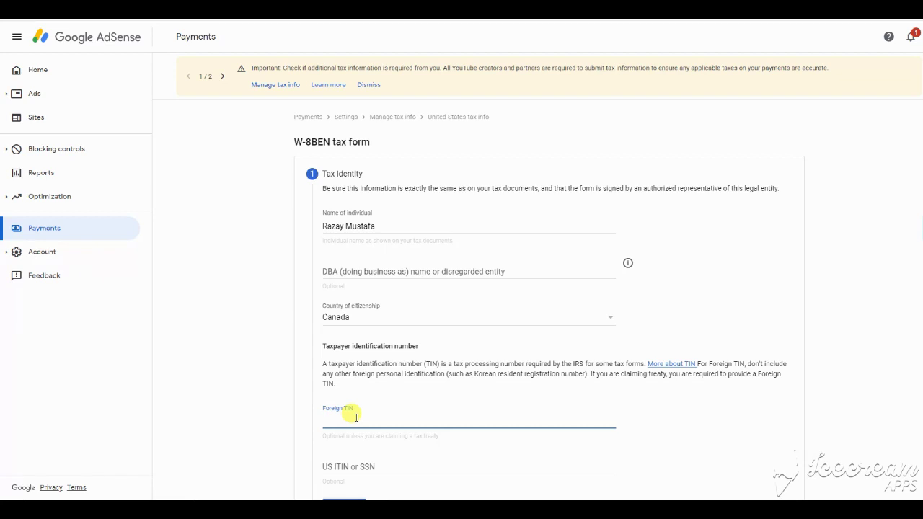
scroll(356, 418, "down", 2)
type("sin")
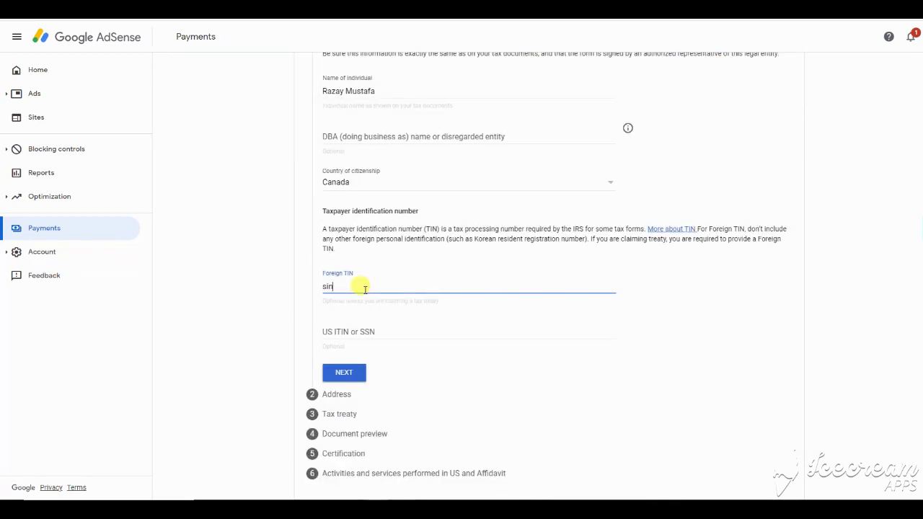
left_click(346, 372)
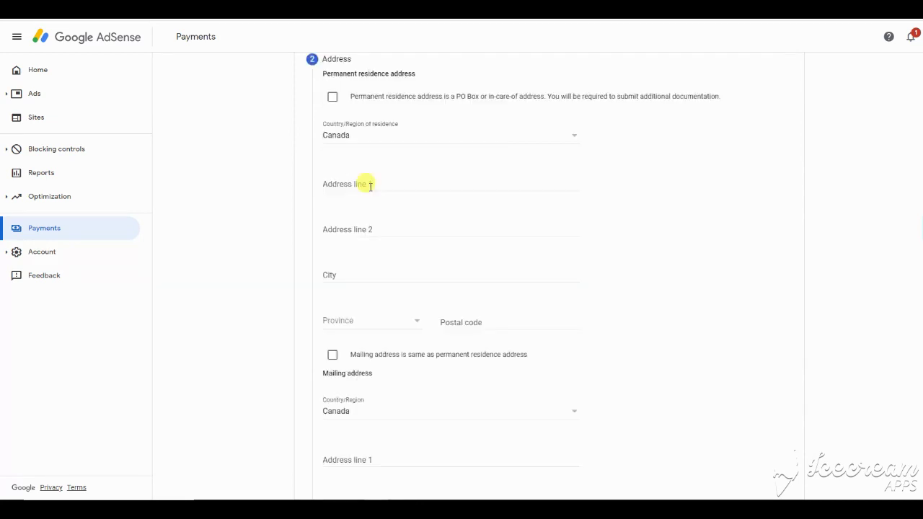
Step: Fill in the permanent residence address with address line 1, city, Quebec as the province and the postal code
left_click(370, 186)
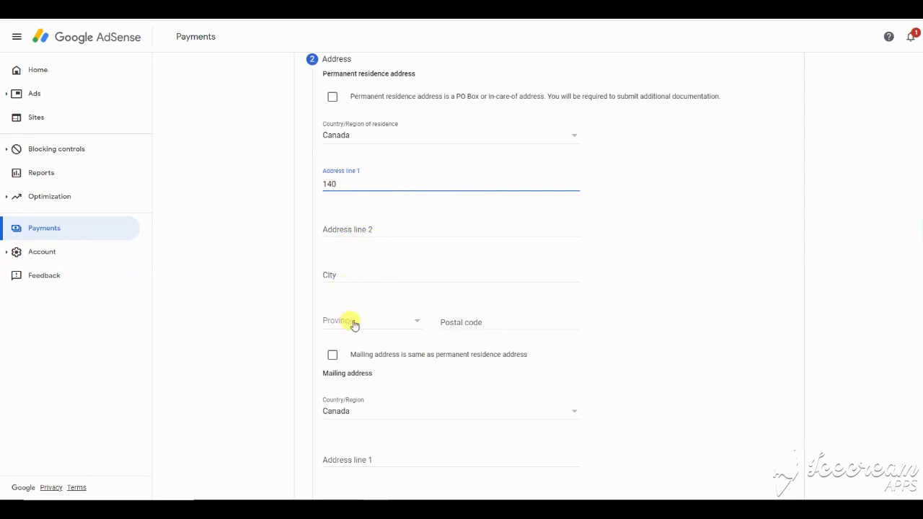
left_click(416, 325)
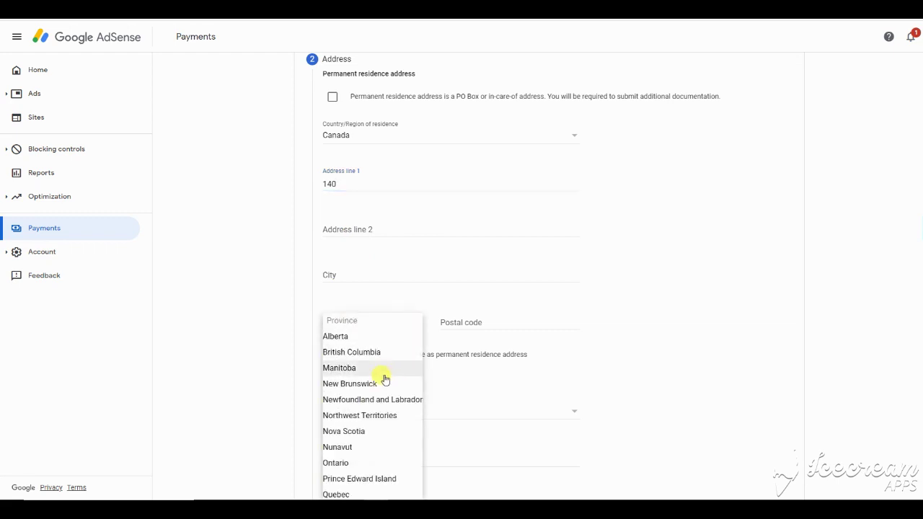
left_click(352, 494)
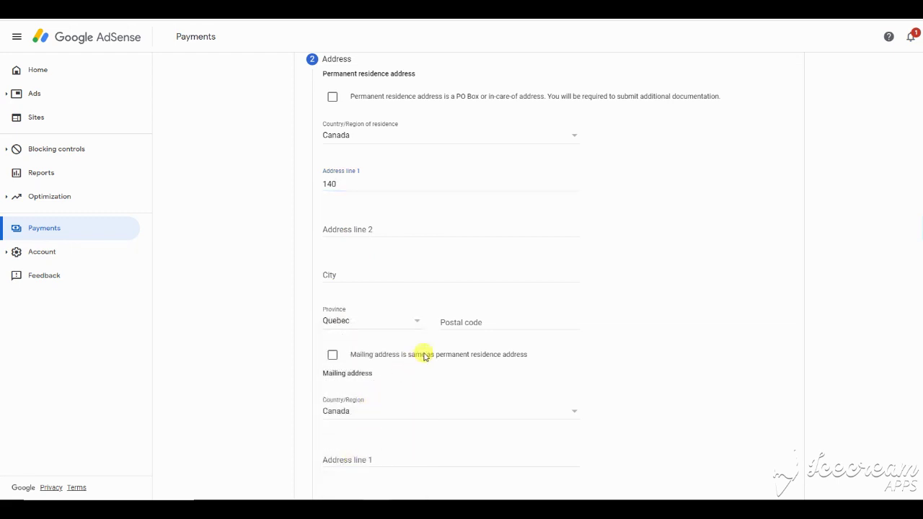
left_click(462, 319)
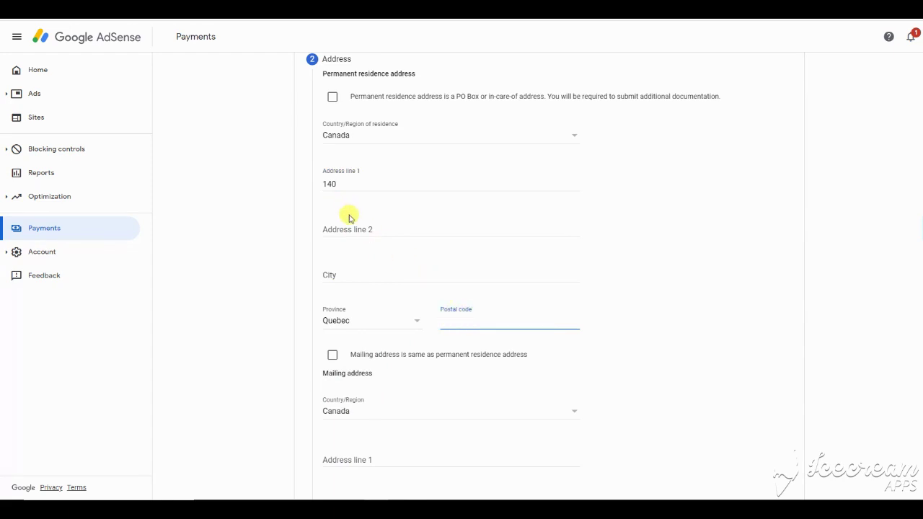
left_click(353, 183)
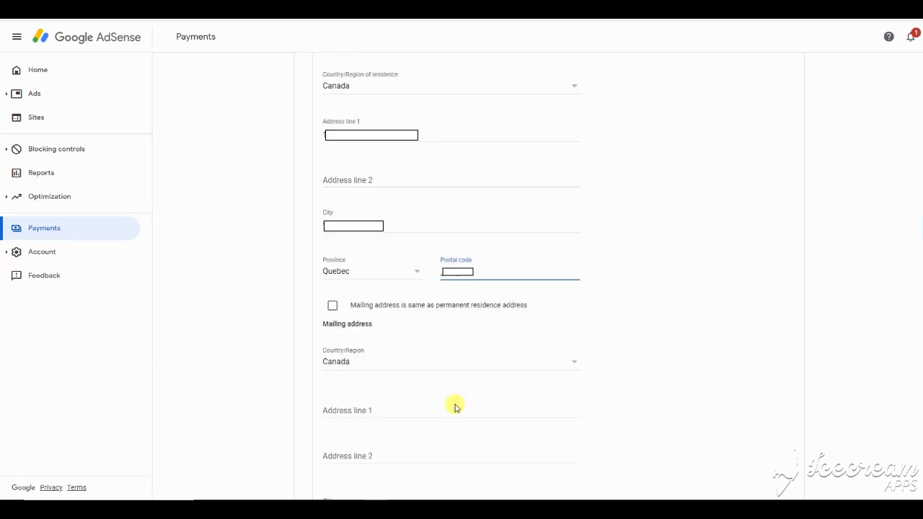
Step: Mark the mailing address as the same as the permanent residence address and continue to the tax treaty section
left_click(333, 306)
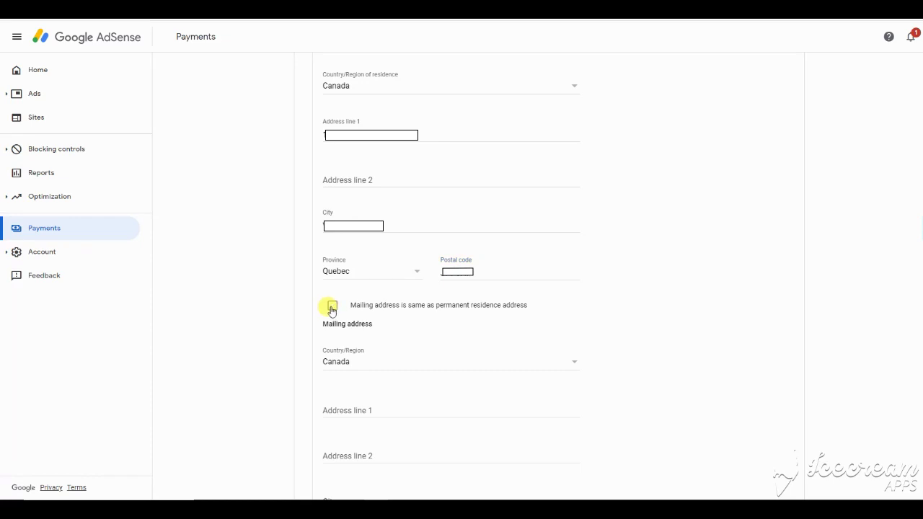
left_click(333, 309)
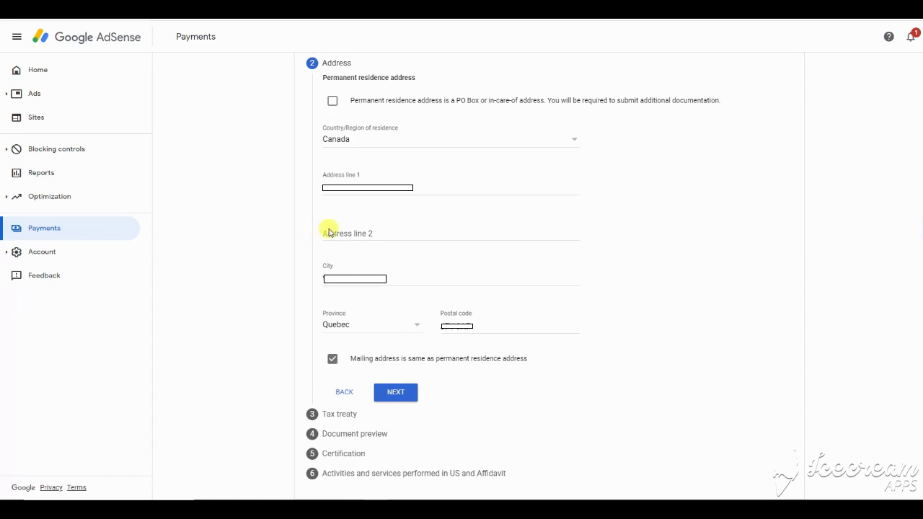
left_click(396, 394)
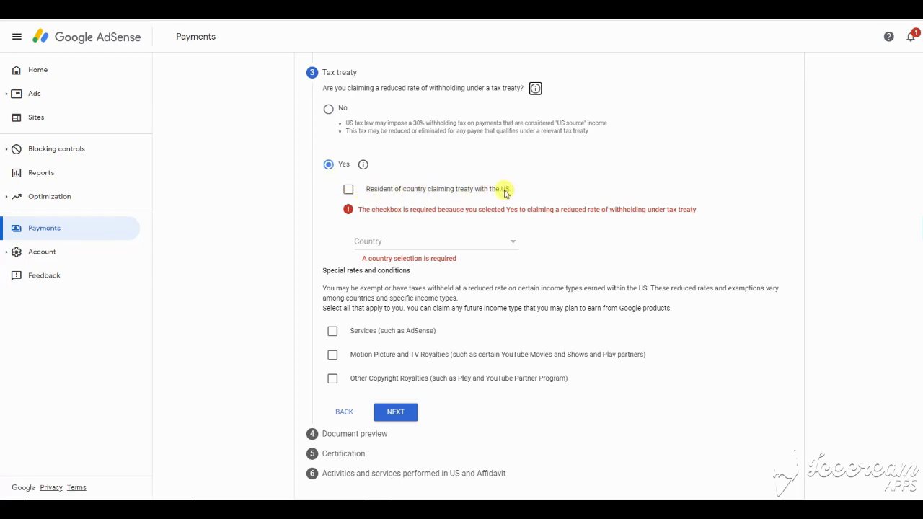
Step: Claim the reduced treaty withholding rate as a resident of a country with a US treaty, choosing Canada
left_click(348, 189)
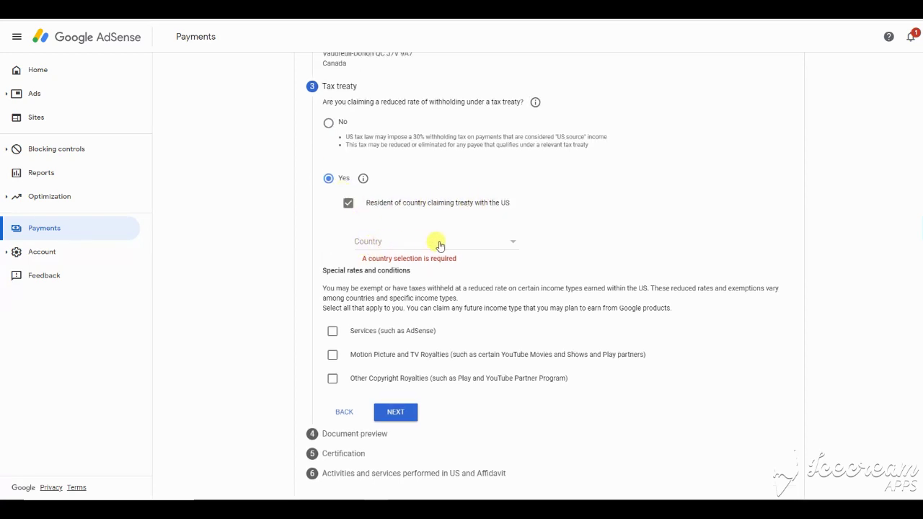
left_click(513, 243)
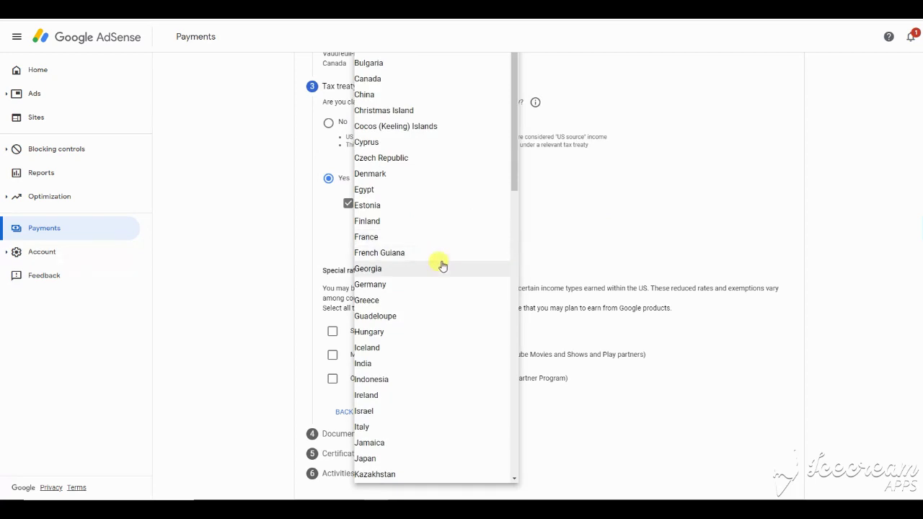
left_click(377, 79)
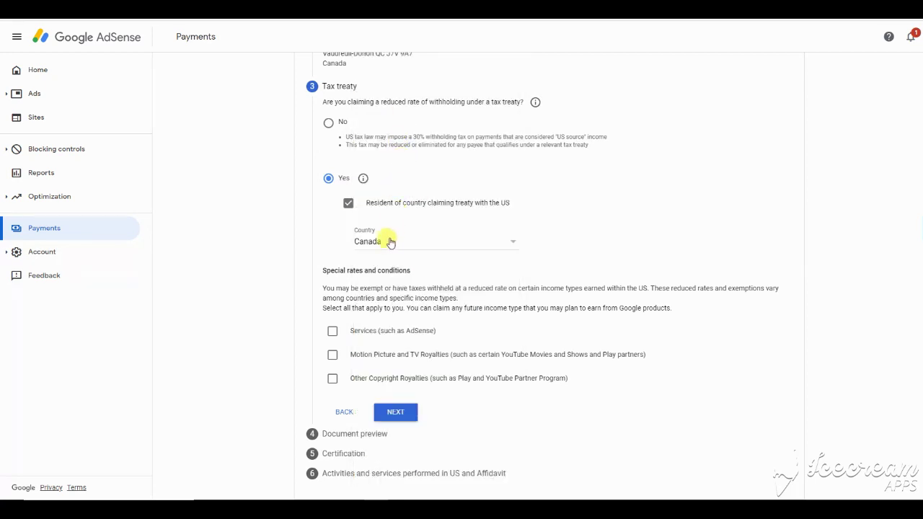
Step: Claim Services income under Article 7 and paragraph 1 at the 0% reduced treaty rate, and confirm meeting the treaty terms
left_click(332, 332)
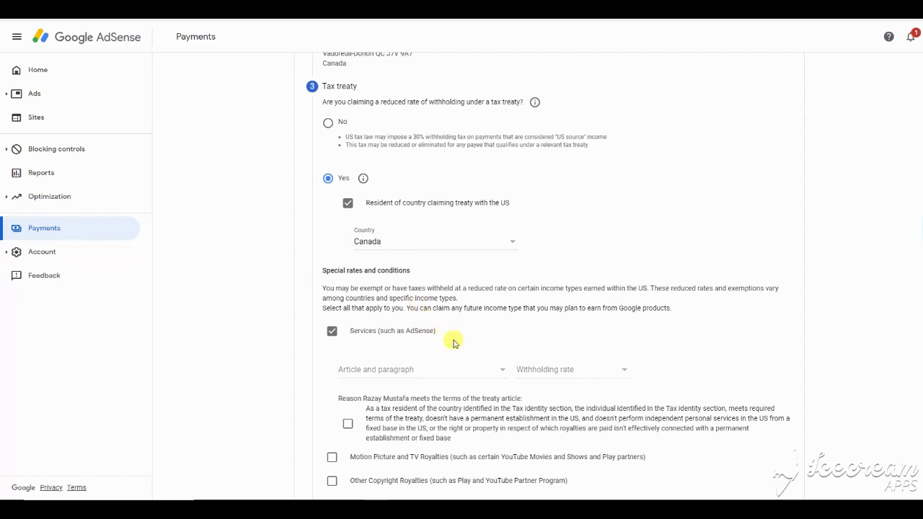
left_click(494, 371)
left_click(438, 387)
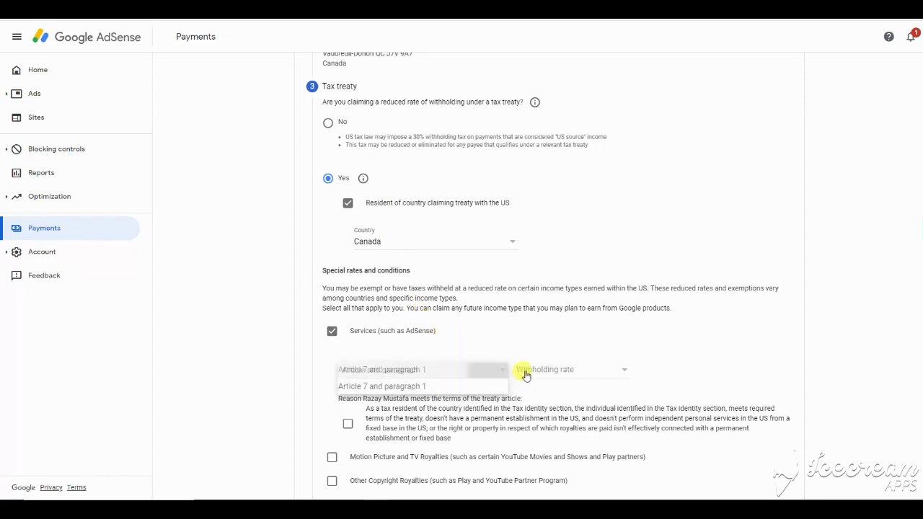
left_click(624, 369)
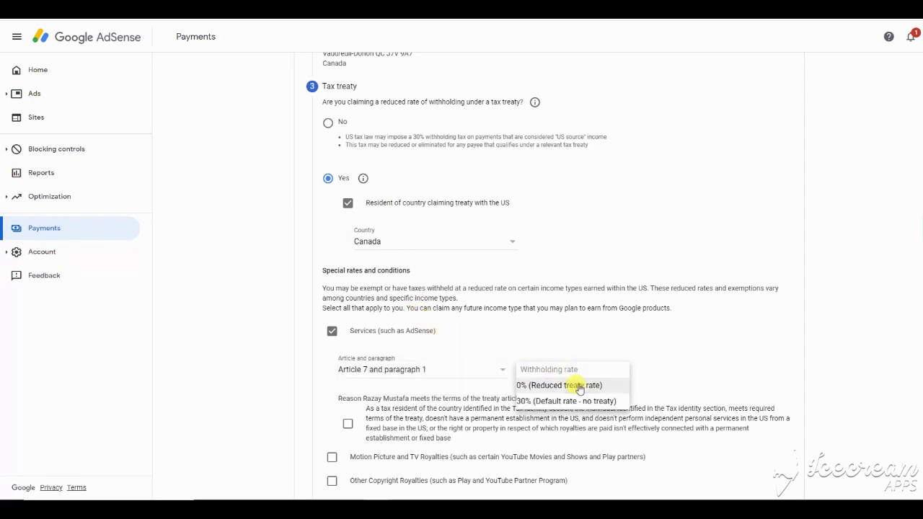
left_click(580, 387)
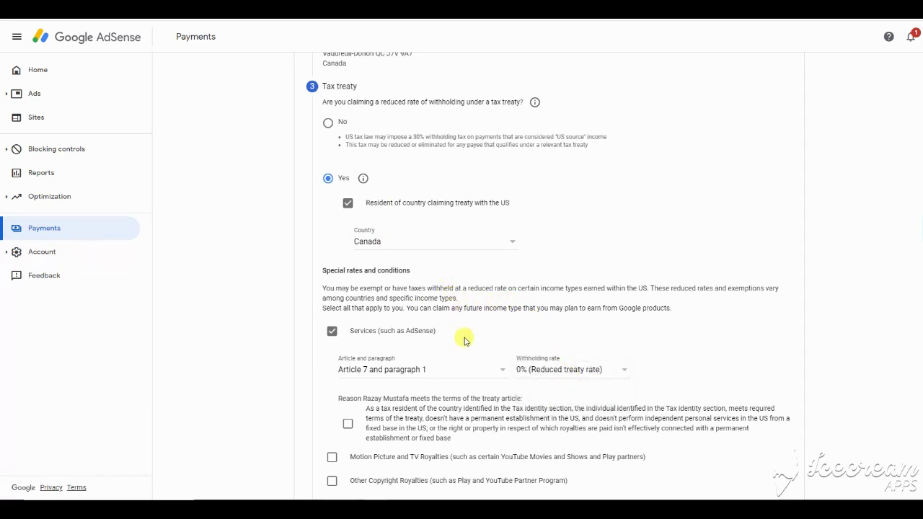
scroll(465, 341, "down", 2)
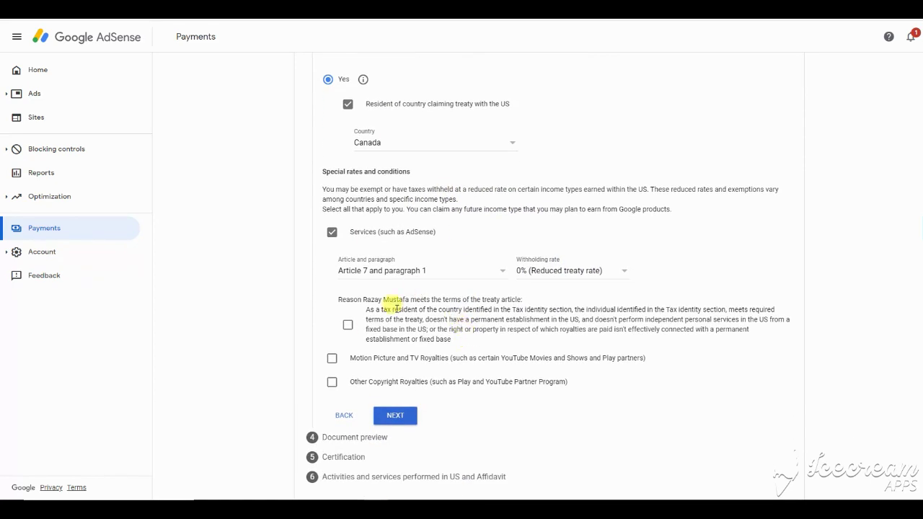
left_click(350, 327)
Step: Claim Motion Picture and TV Royalties under Article 12 and paragraph 2 at the 10% reduced rate, and confirm the treaty terms
left_click(332, 359)
scroll(346, 379, "down", 2)
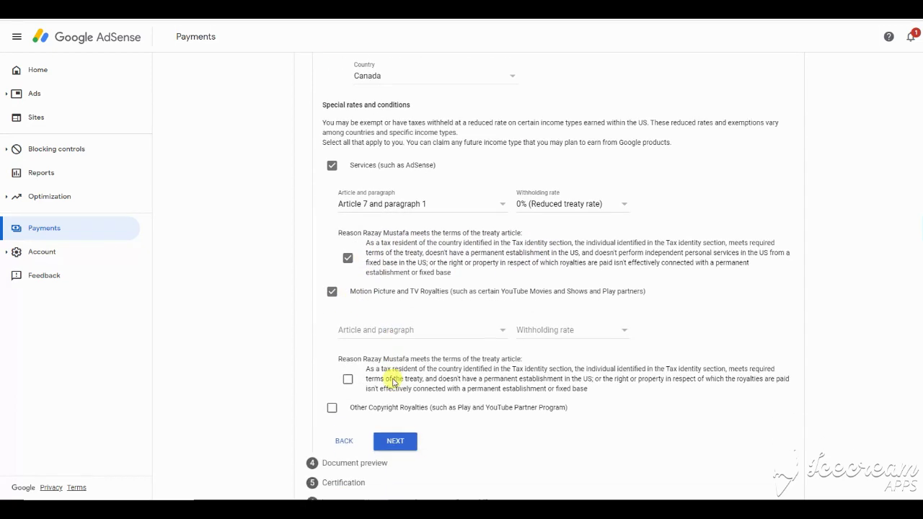
left_click(504, 305)
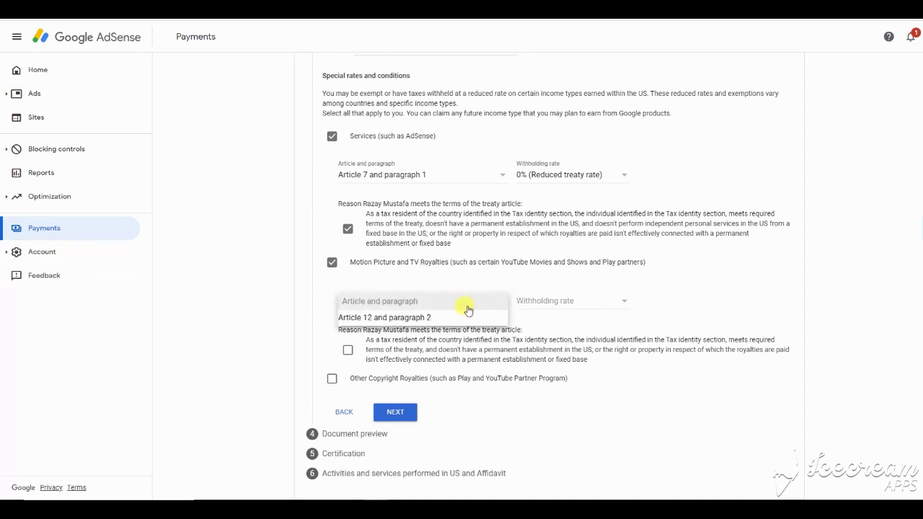
left_click(449, 317)
left_click(625, 303)
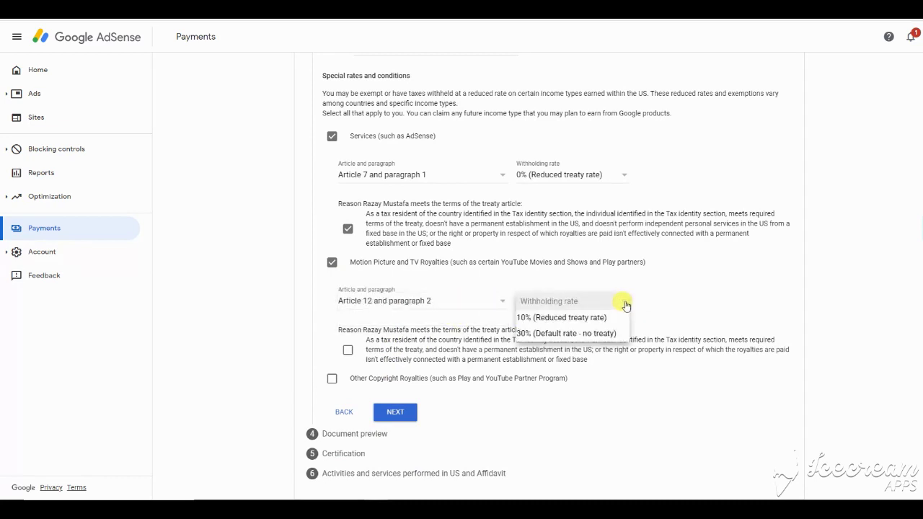
left_click(589, 317)
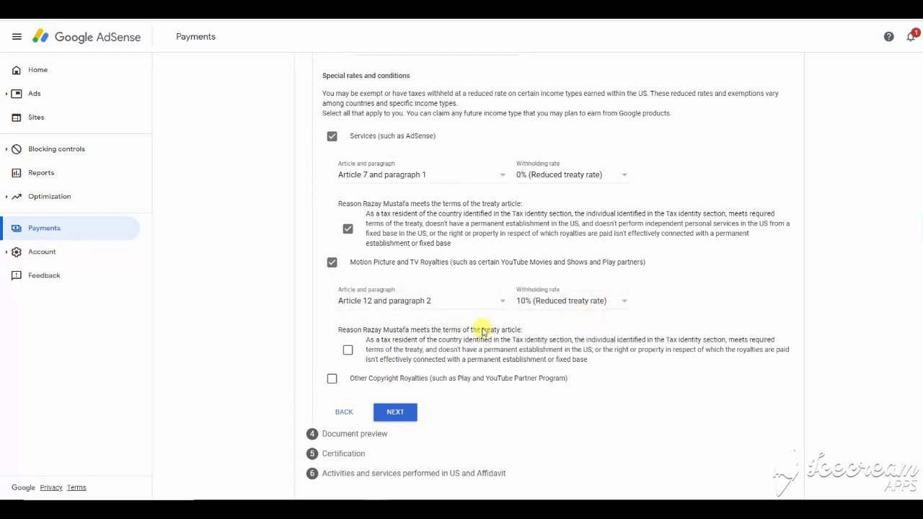
left_click(348, 351)
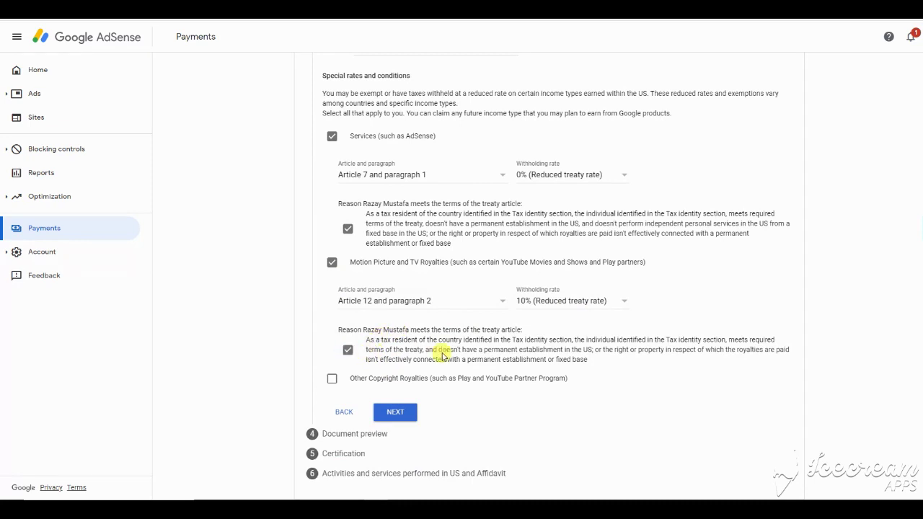
Step: Claim Other Copyright Royalties under Article 12 and paragraph 3 at the 0% reduced rate, confirm the treaty terms, and continue to the document preview
left_click(331, 380)
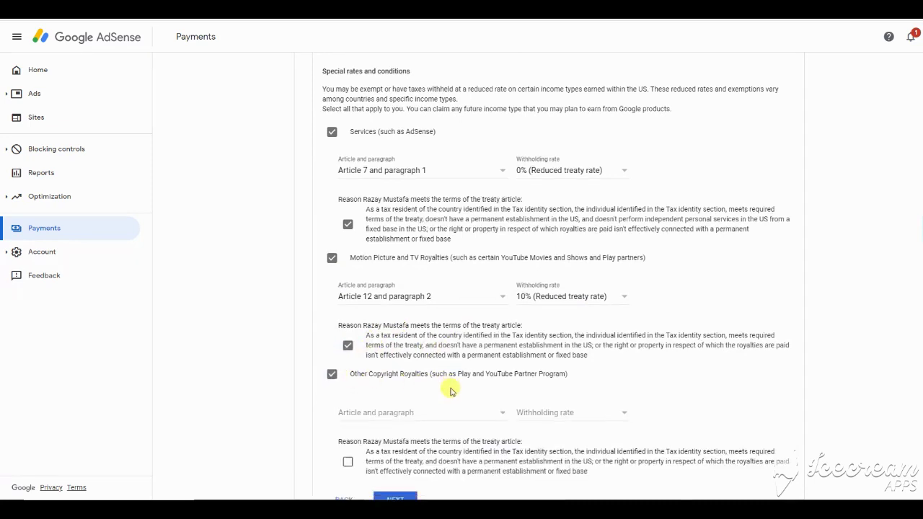
scroll(495, 336, "down", 1)
left_click(503, 330)
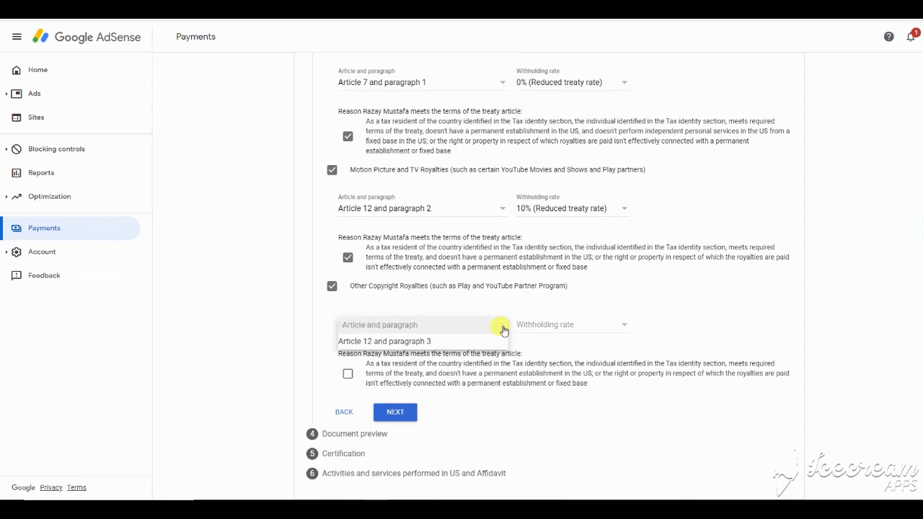
left_click(423, 340)
left_click(624, 331)
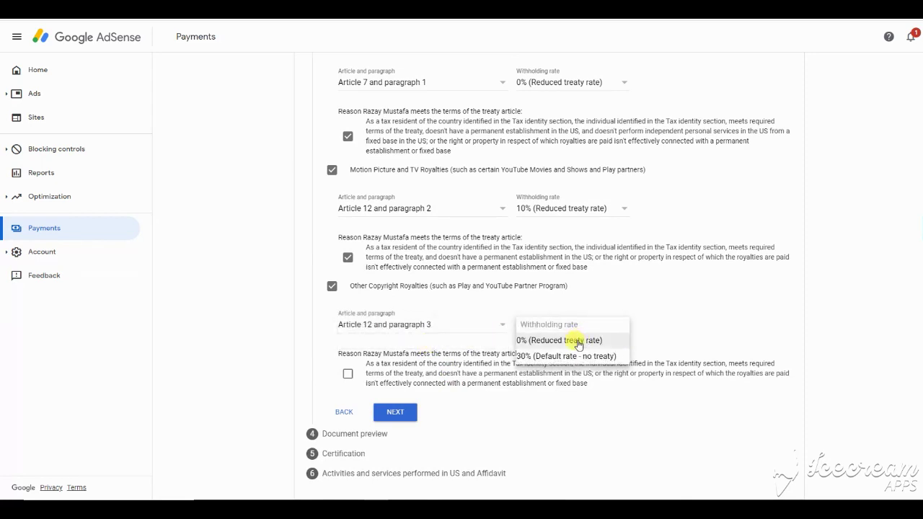
left_click(577, 341)
left_click(348, 375)
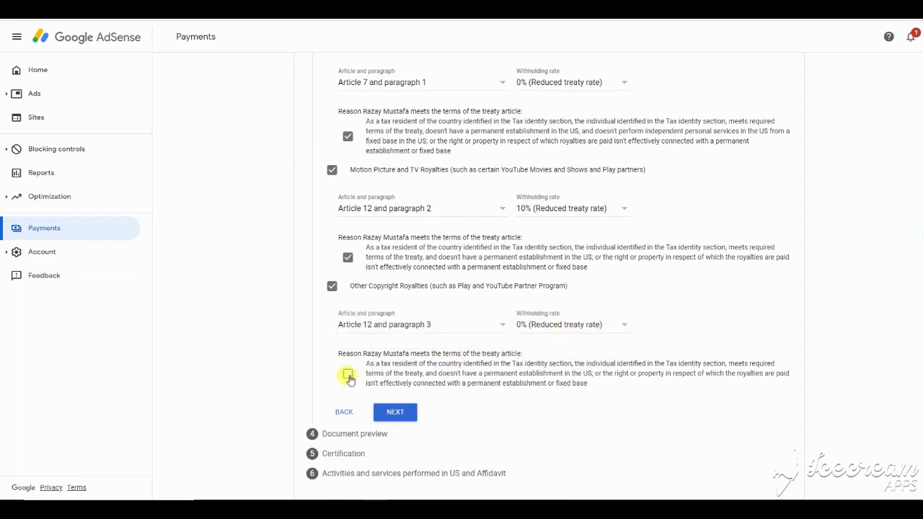
left_click(395, 412)
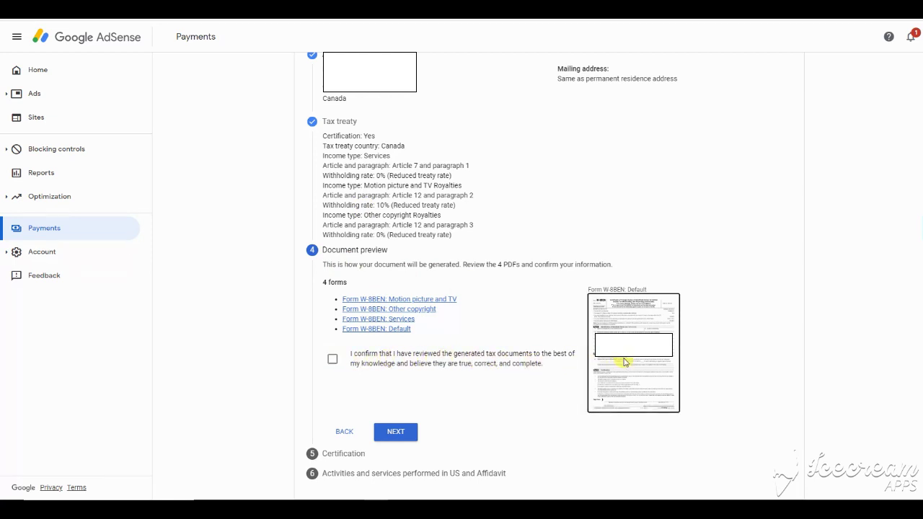
Step: Confirm the generated W-8BEN documents as reviewed, and certify the form with the full legal name as the person signing on their own behalf
left_click(624, 362)
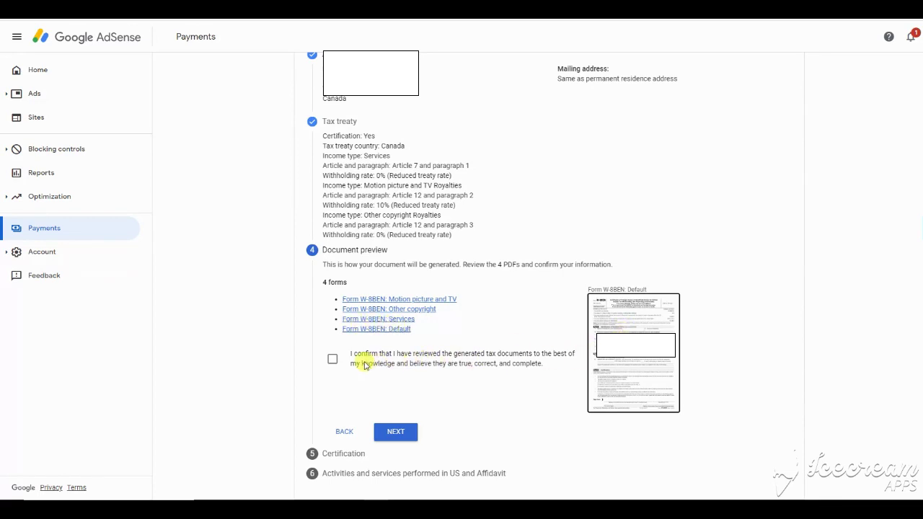
left_click(332, 359)
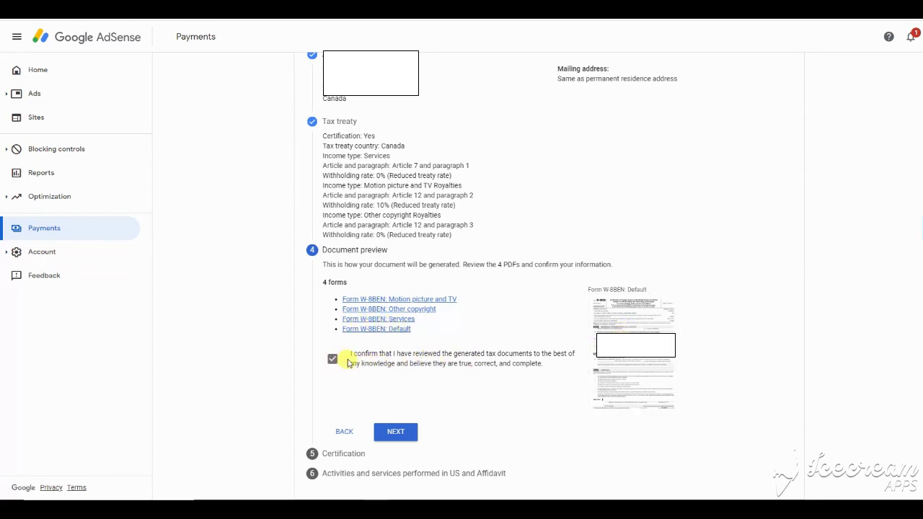
left_click(401, 435)
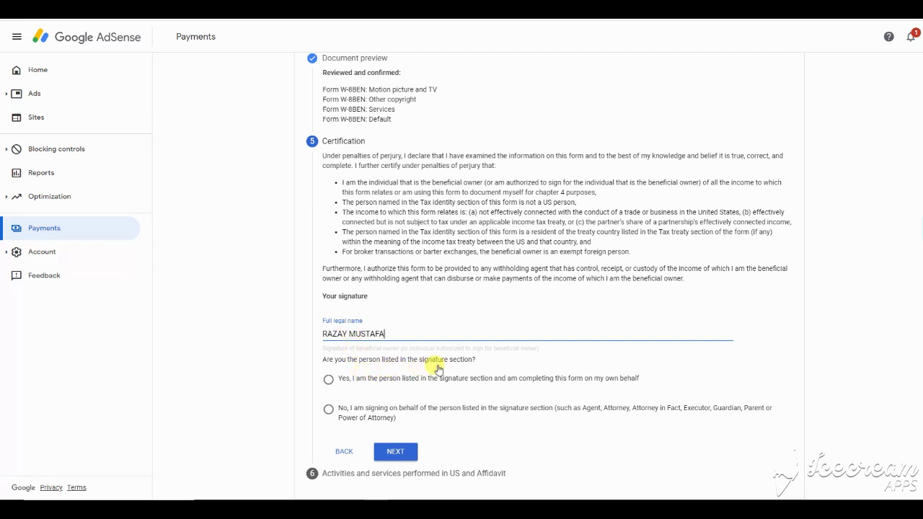
left_click(329, 380)
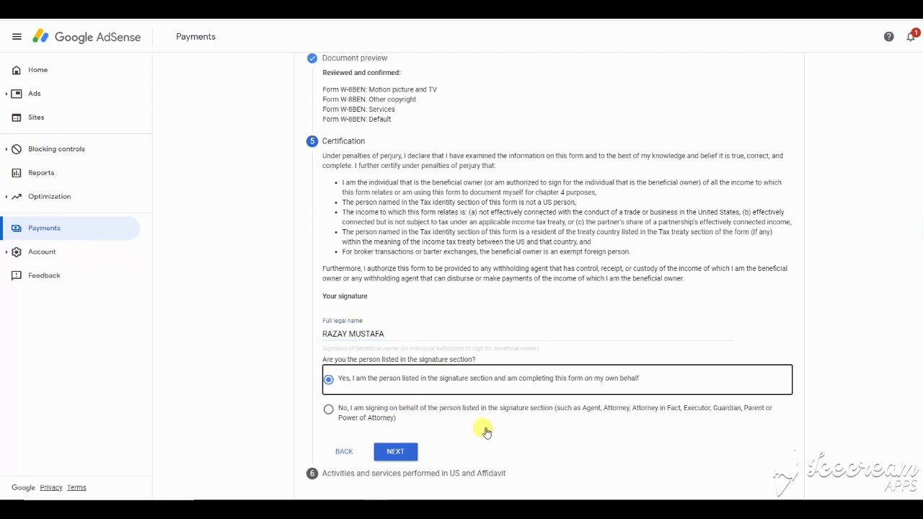
left_click(392, 454)
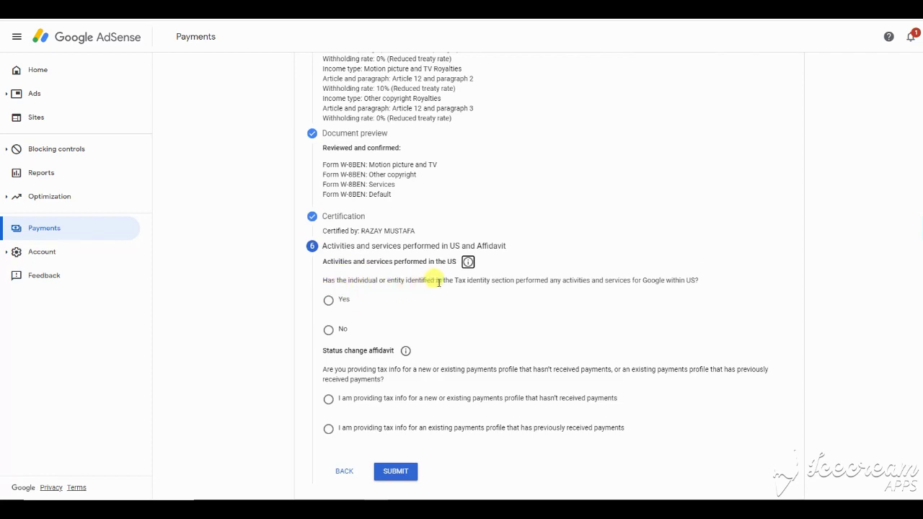
Step: Declare no US activities, certify services solely outside the US, choose the payments profile that hasn't received payments, and submit the tax form
left_click(328, 331)
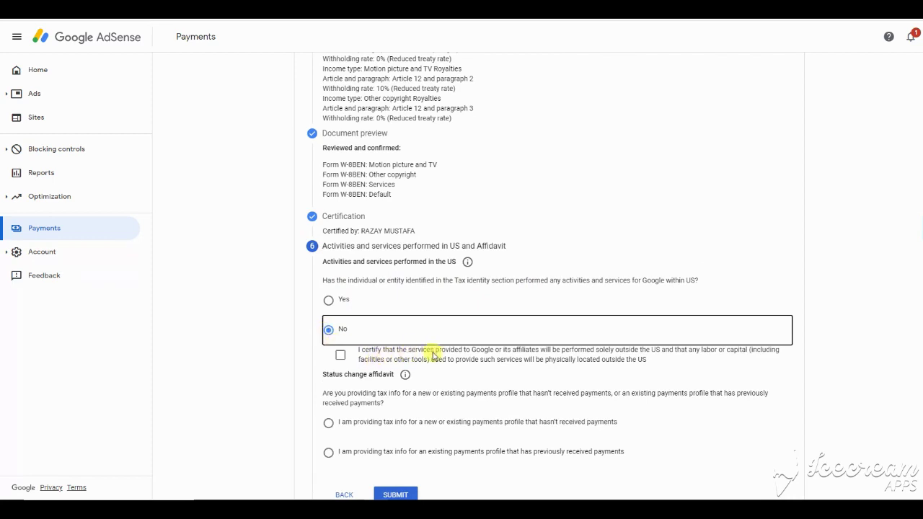
left_click(341, 355)
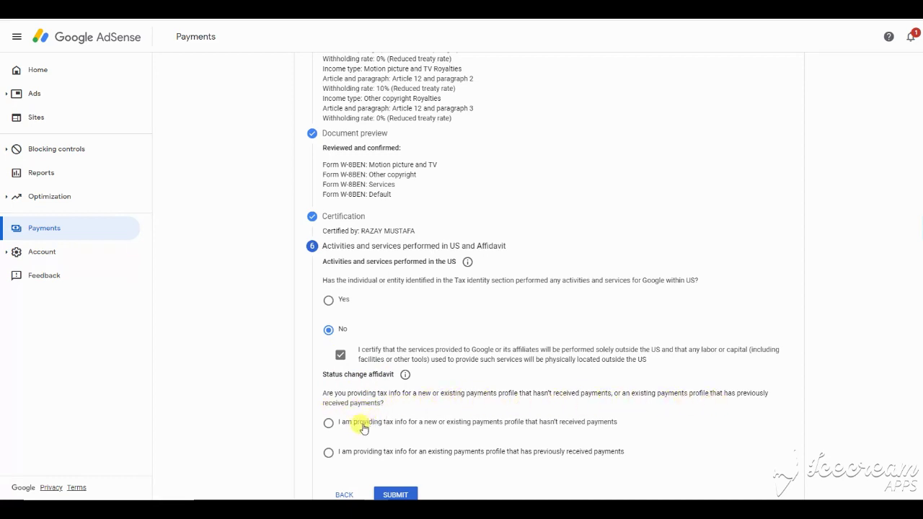
left_click(328, 422)
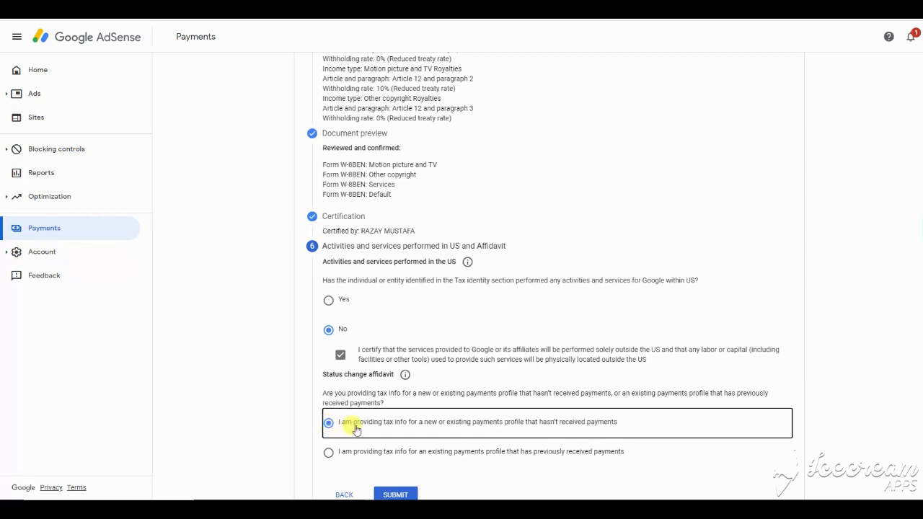
scroll(357, 429, "down", 1)
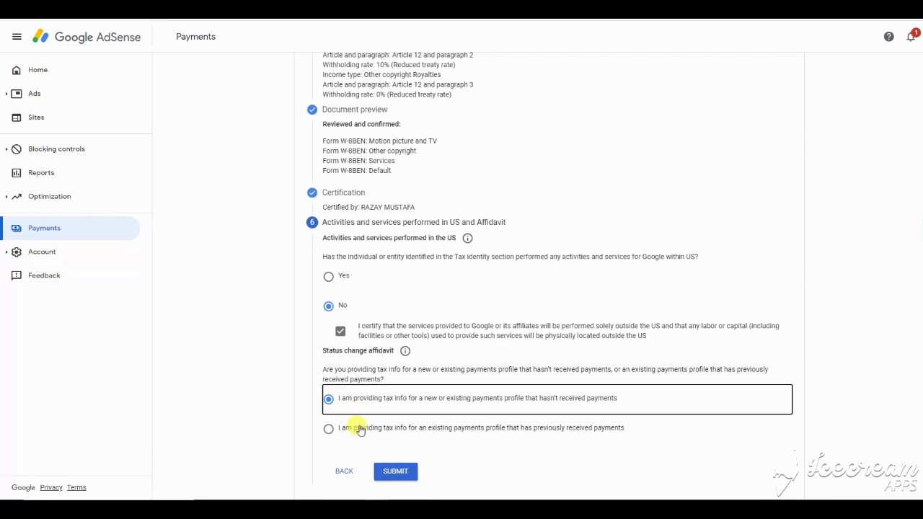
left_click(395, 471)
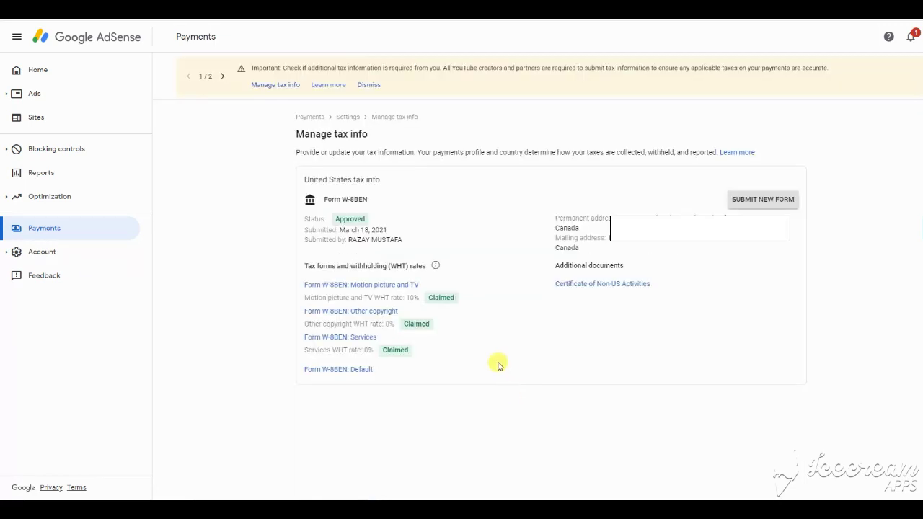